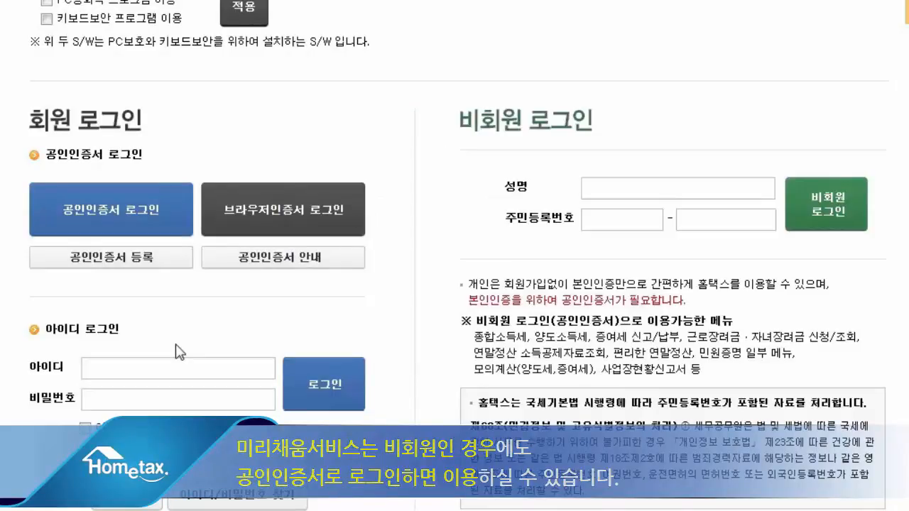
- Log in as a member with the account ID and password
click(151, 371)
text(*****)
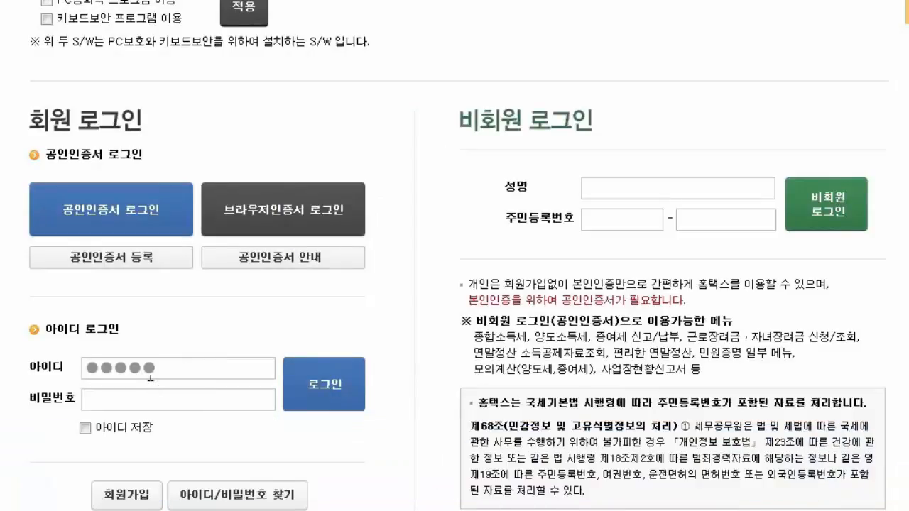
key(Tab)
text(*********)
click(356, 406)
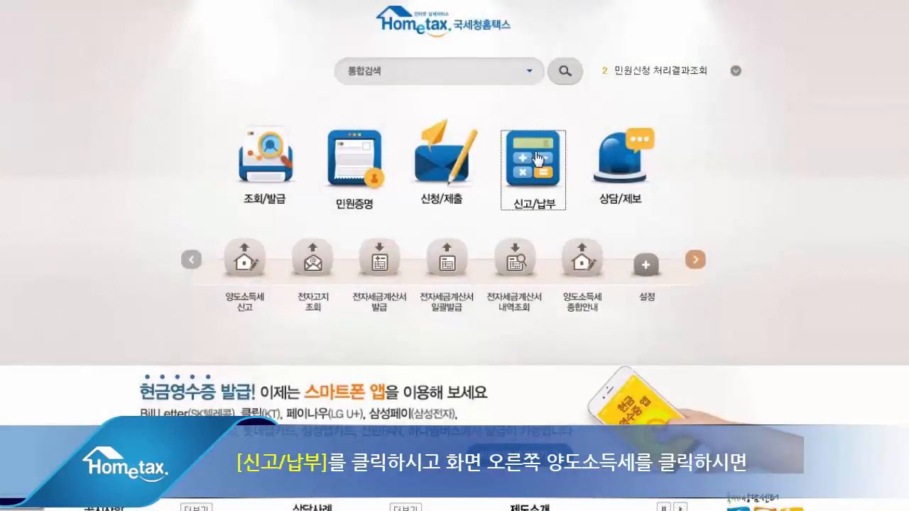
- Open the 양도소득세 filing under 신고/납부 and start a 간편신고 예정신고 작성
click(537, 162)
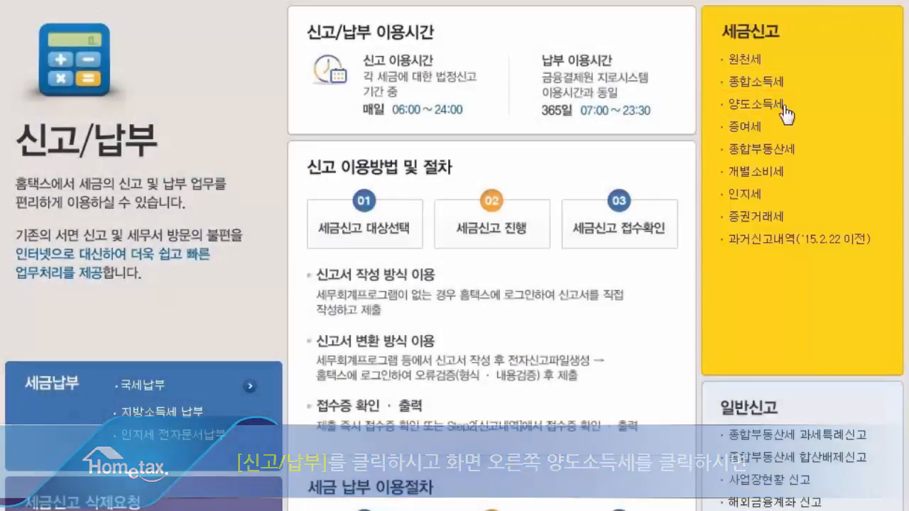
click(774, 105)
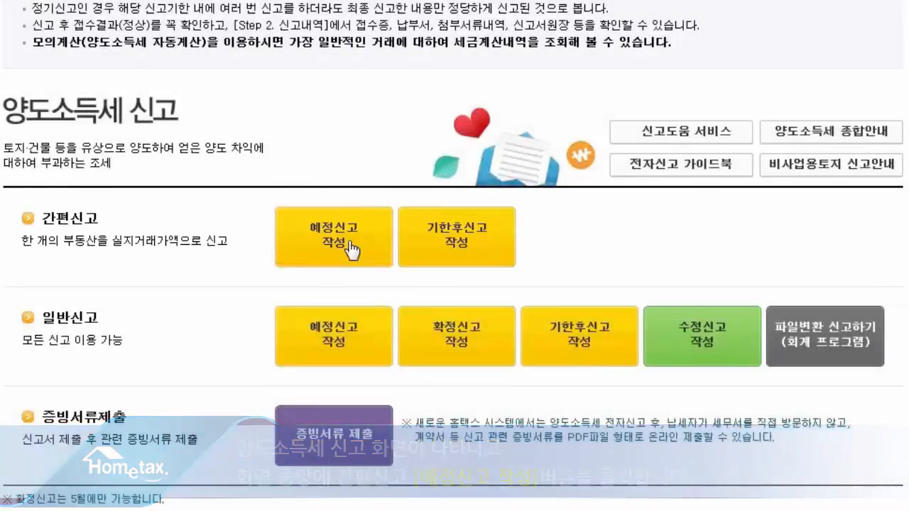
click(351, 248)
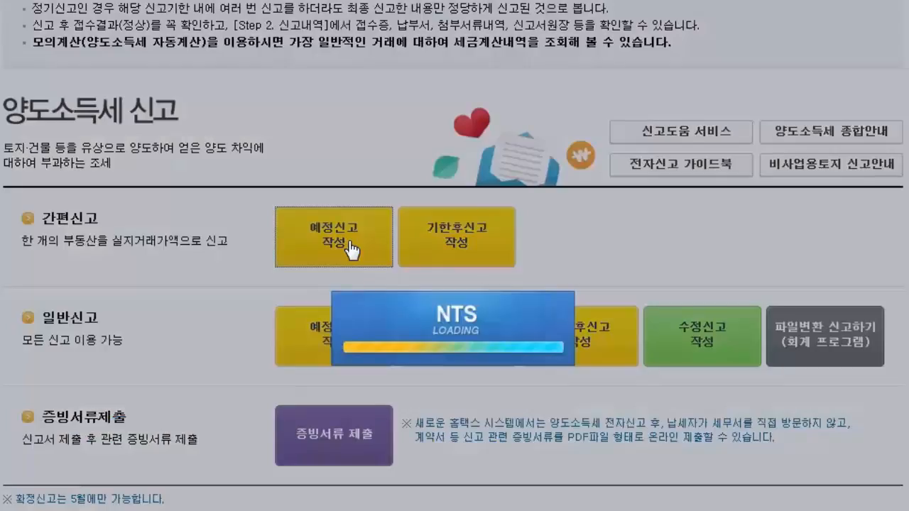
- Set the 양도연월 to 2018년 02월, look it up and agree to a new entry
scroll(340, 493, down, 2)
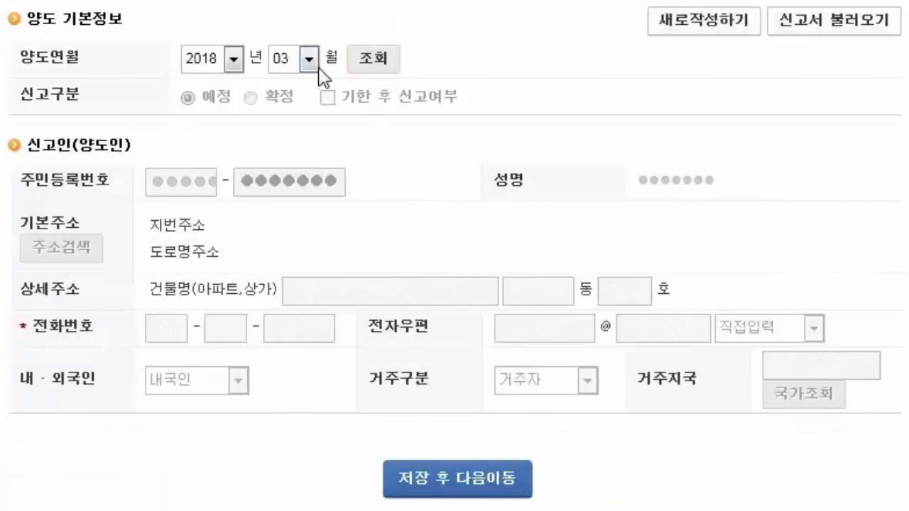
click(310, 62)
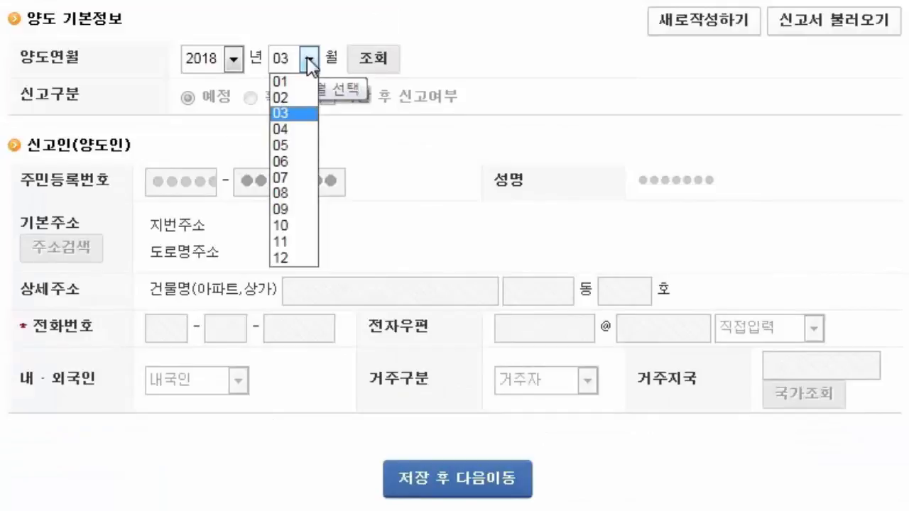
click(302, 99)
click(378, 64)
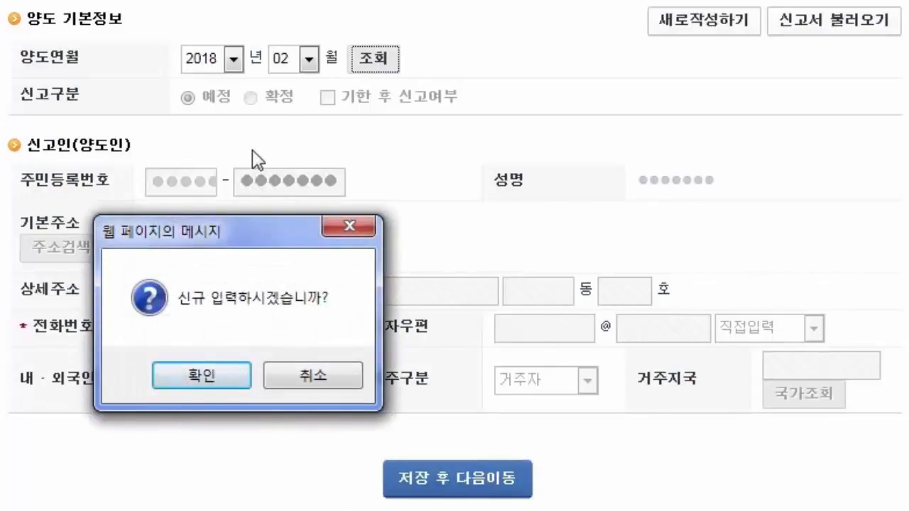
click(212, 370)
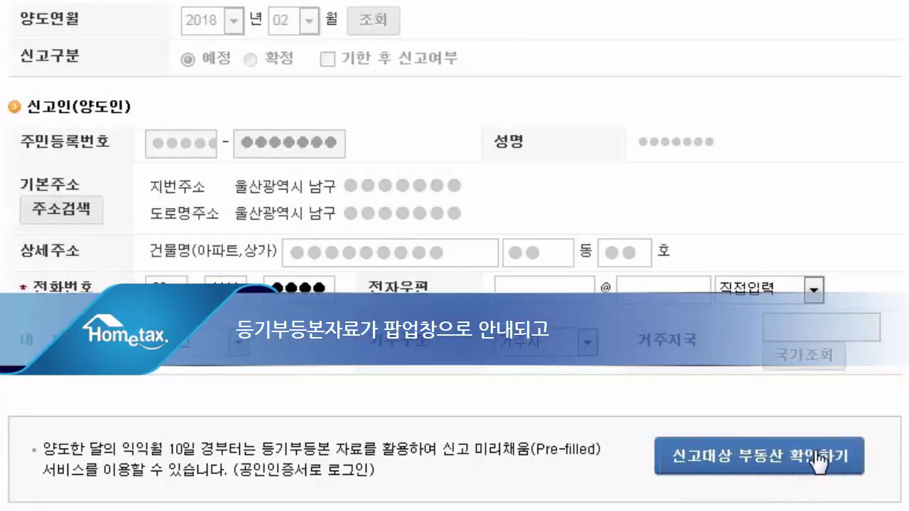
- Pick the second property in the 신고대상 부동산 list, and save the basic filing information to continue
click(820, 461)
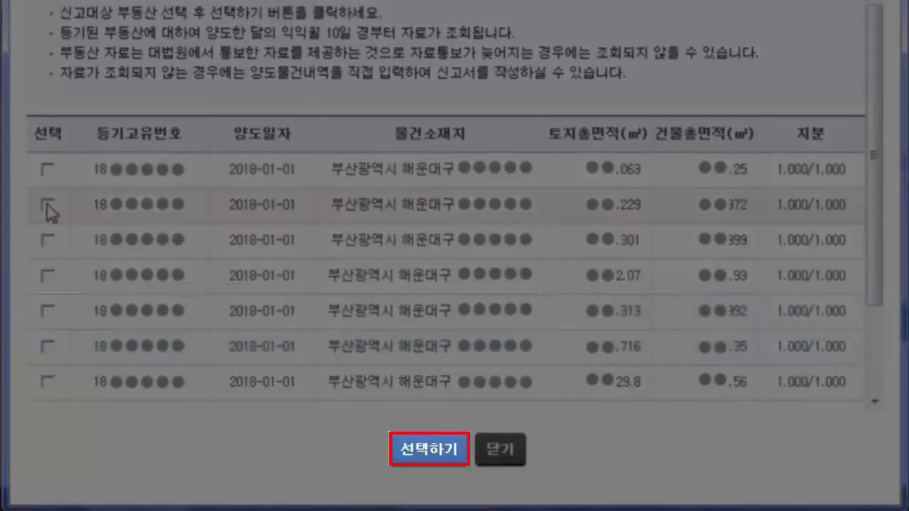
click(48, 206)
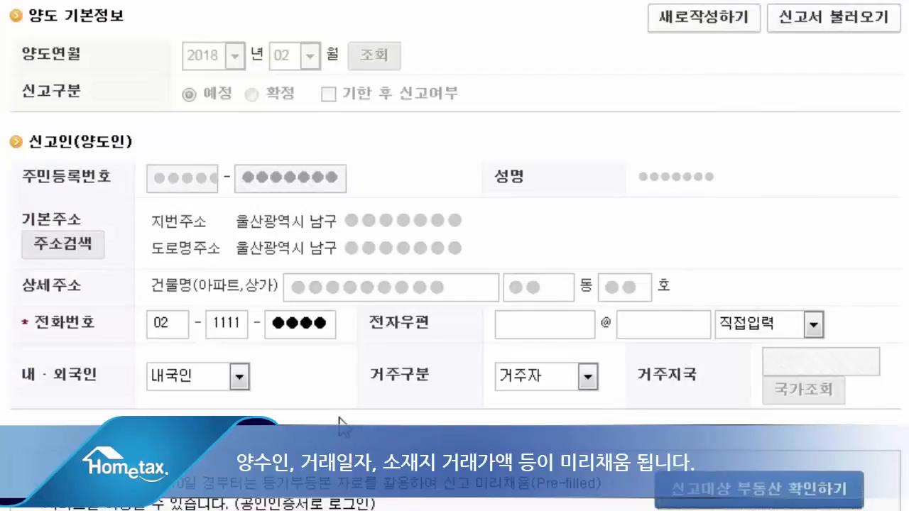
scroll(339, 424, down, 3)
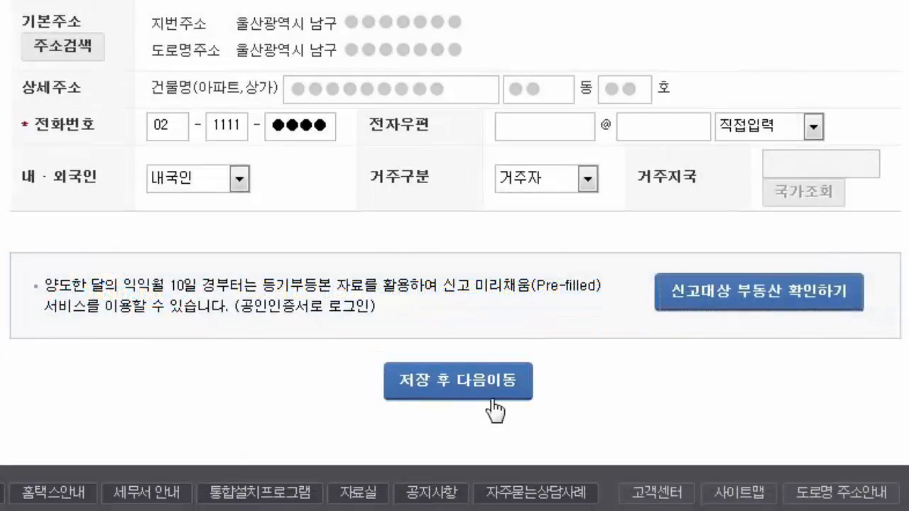
click(491, 398)
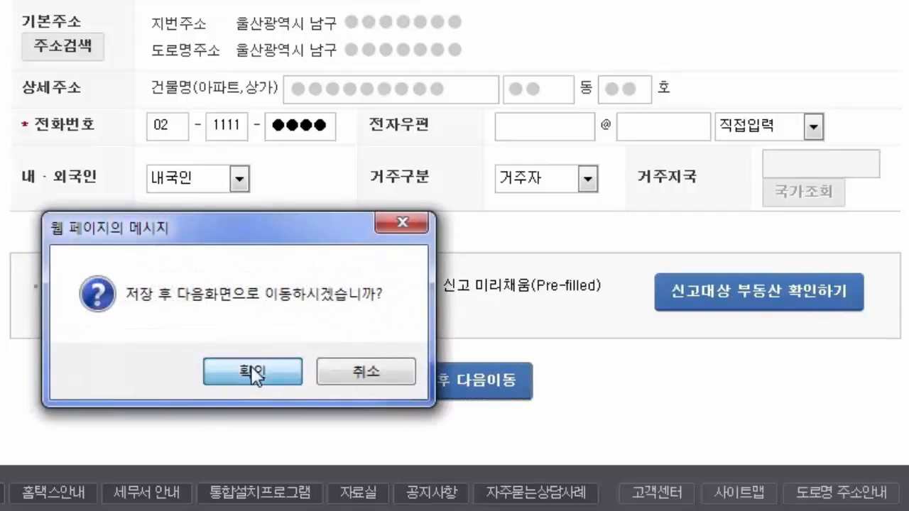
click(253, 372)
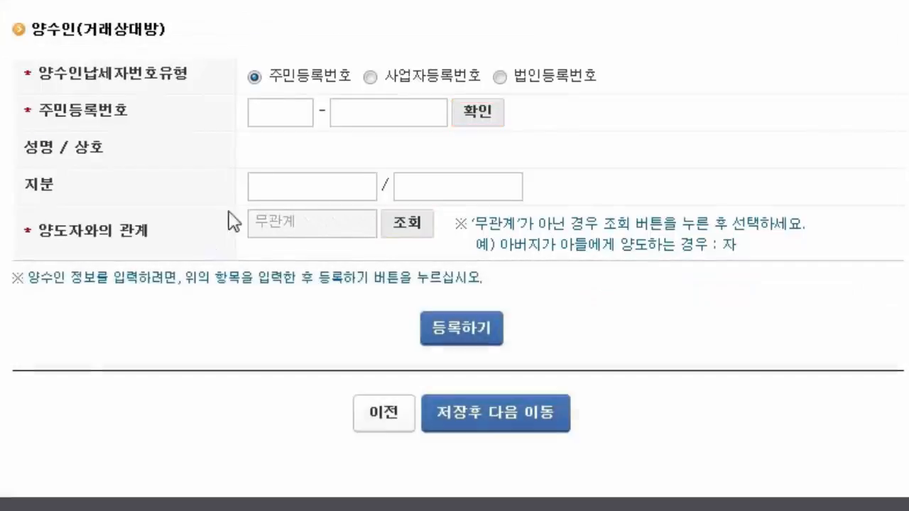
- Enter the transferee's resident registration number and register the transferee with the relationship 무관계
click(294, 112)
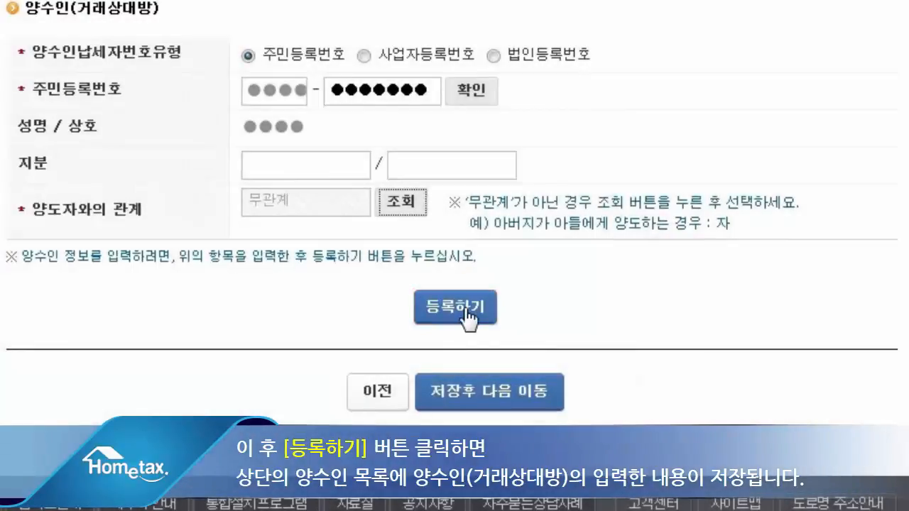
click(461, 309)
scroll(875, 307, up, 5)
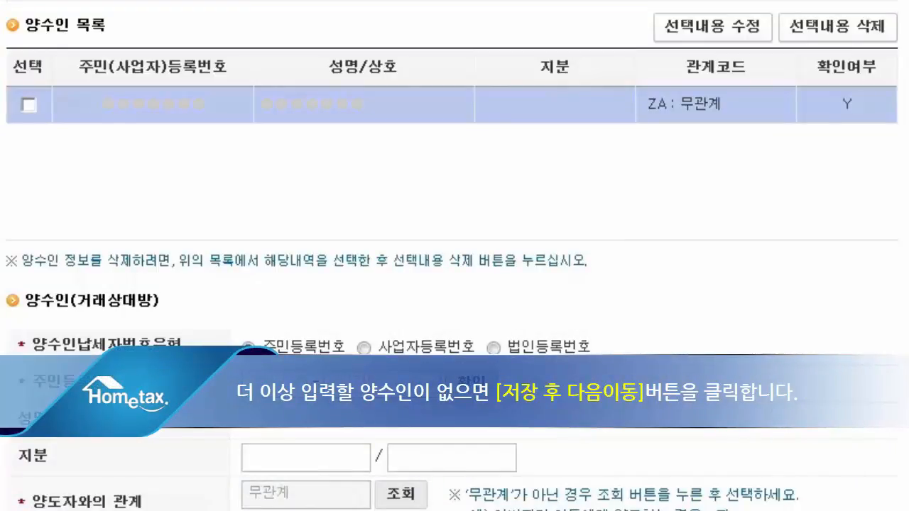
- Save the transferee information and proceed to the next part of the return
scroll(455, 256, down, 3)
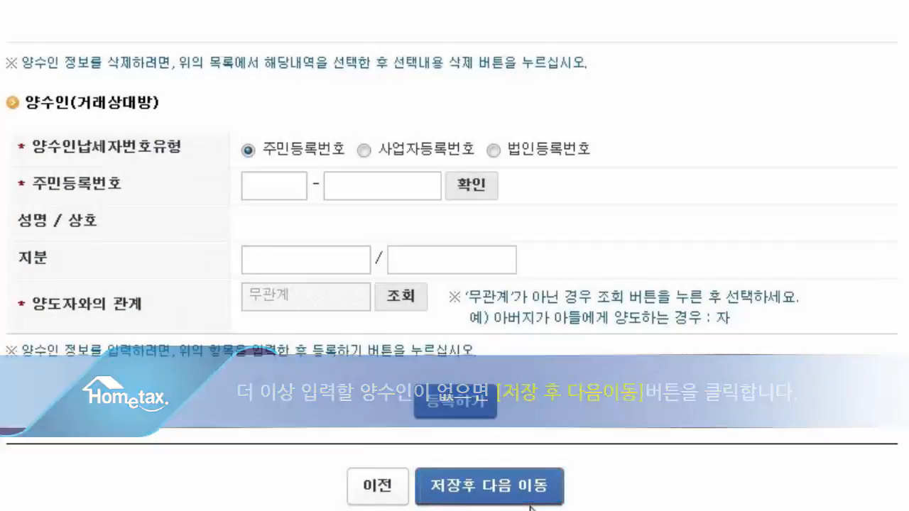
click(507, 497)
click(259, 480)
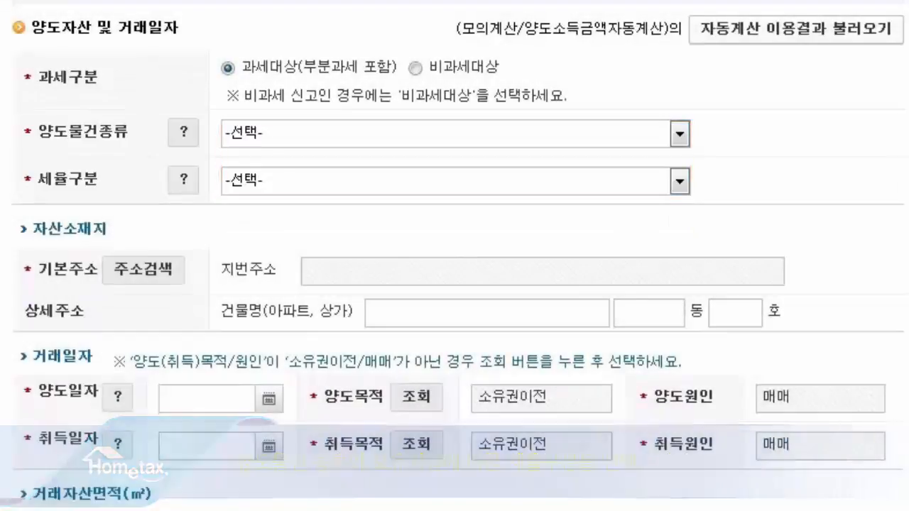
- Set 양도물건종류 to 일반주택 and 세율구분 to 1년이상보유 주택및조합원입주권
click(281, 136)
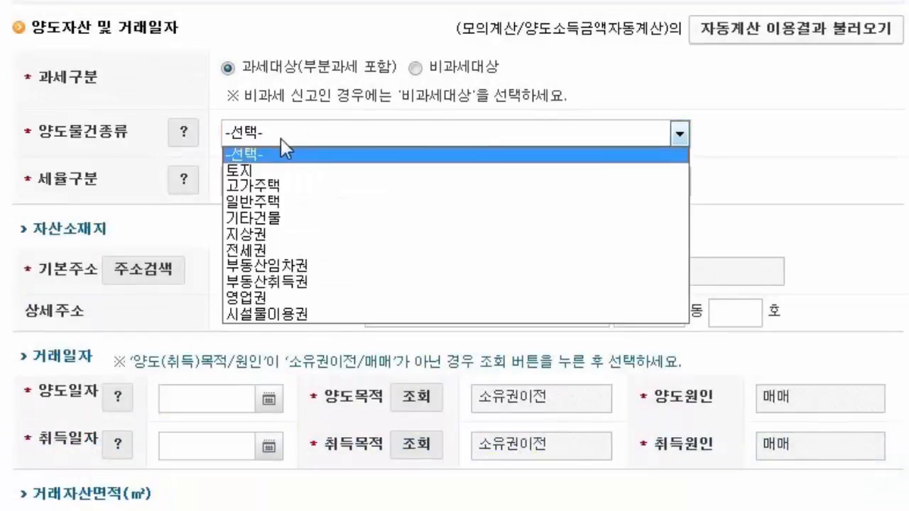
click(260, 203)
click(266, 190)
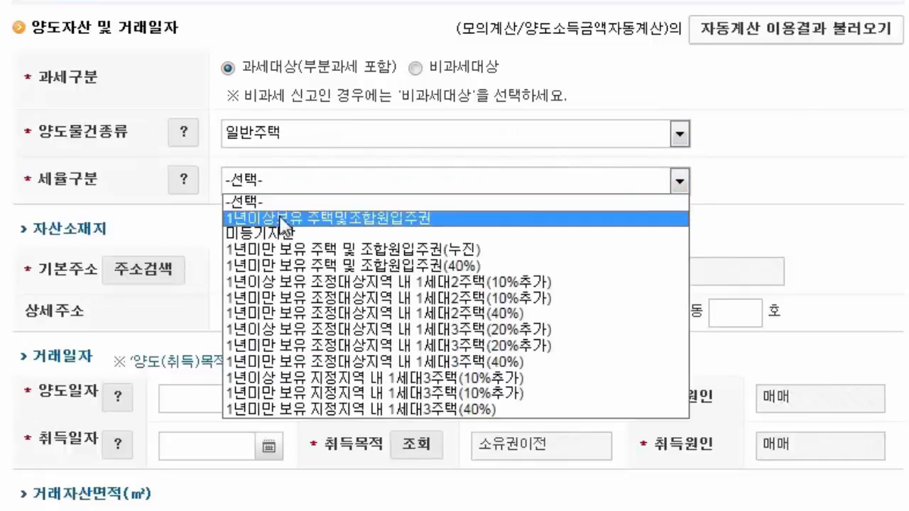
click(278, 215)
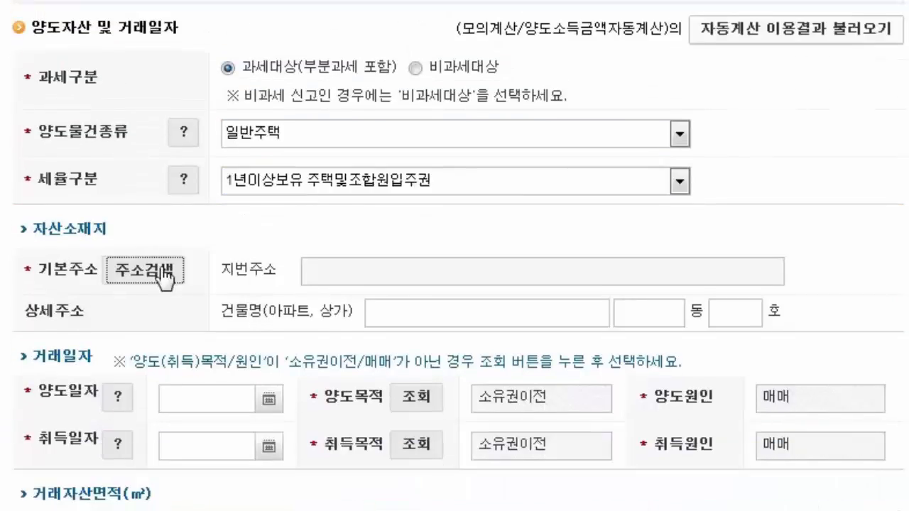
- Search for the property's base address by lot number in 부산광역시, 해운대구, 우동
click(146, 121)
click(327, 92)
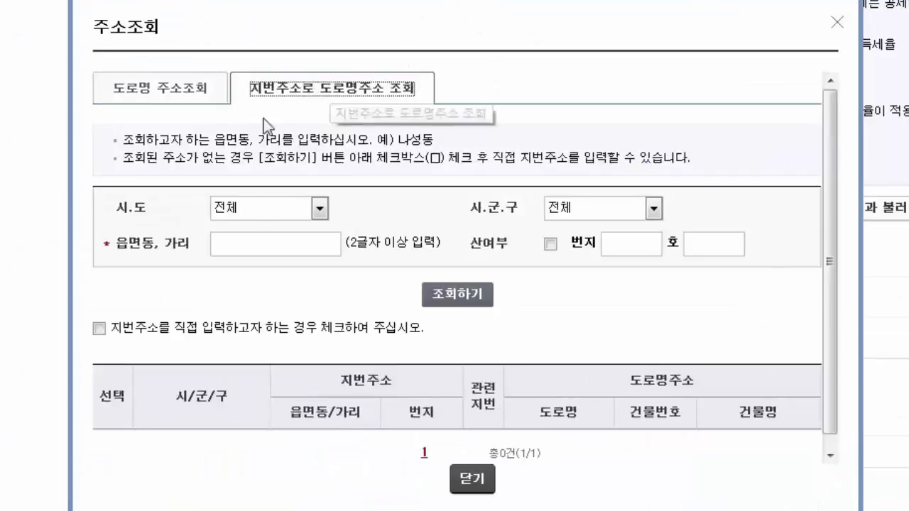
click(319, 208)
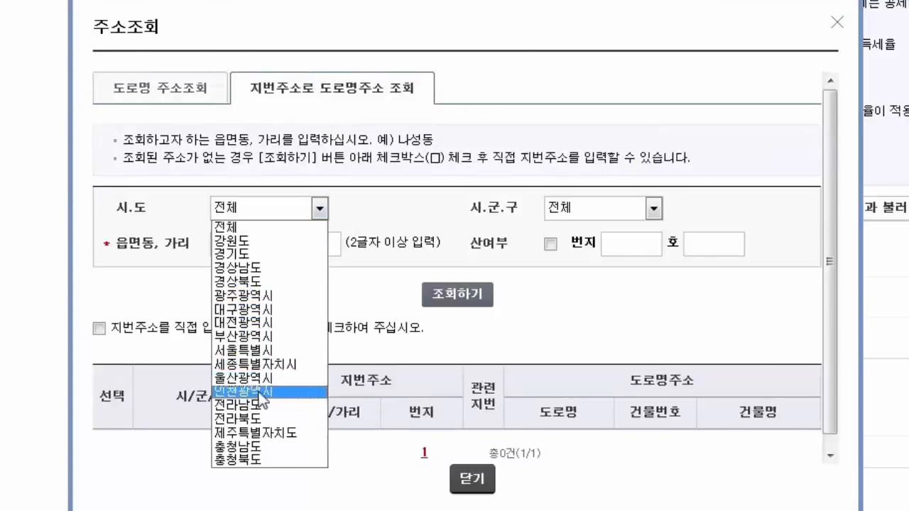
click(269, 336)
click(652, 208)
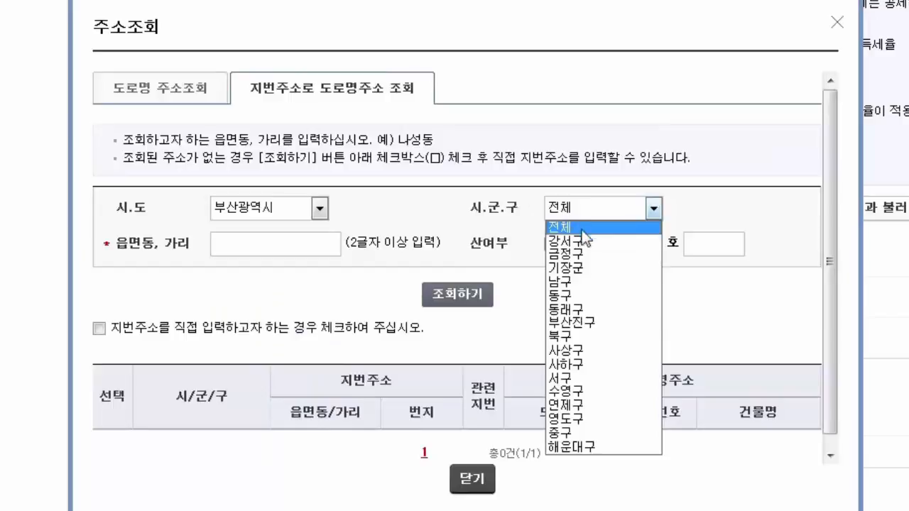
click(573, 444)
click(280, 244)
text(우동)
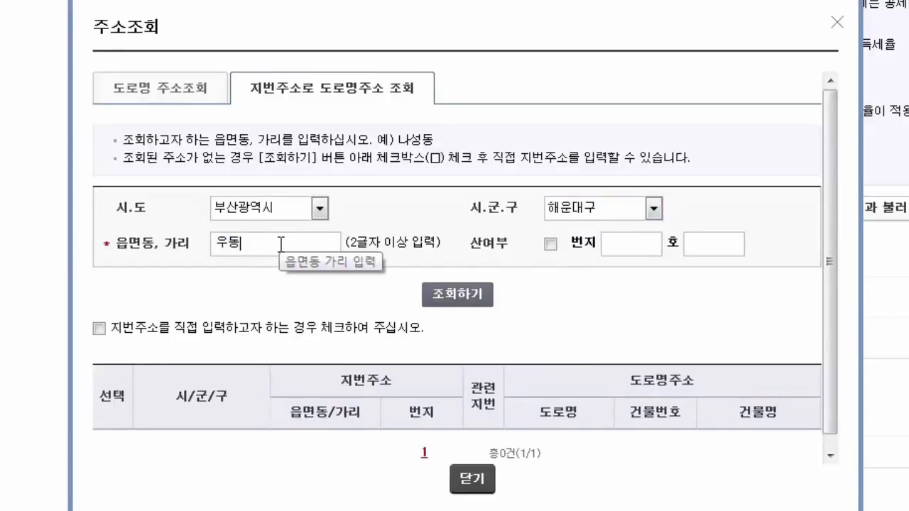
click(476, 304)
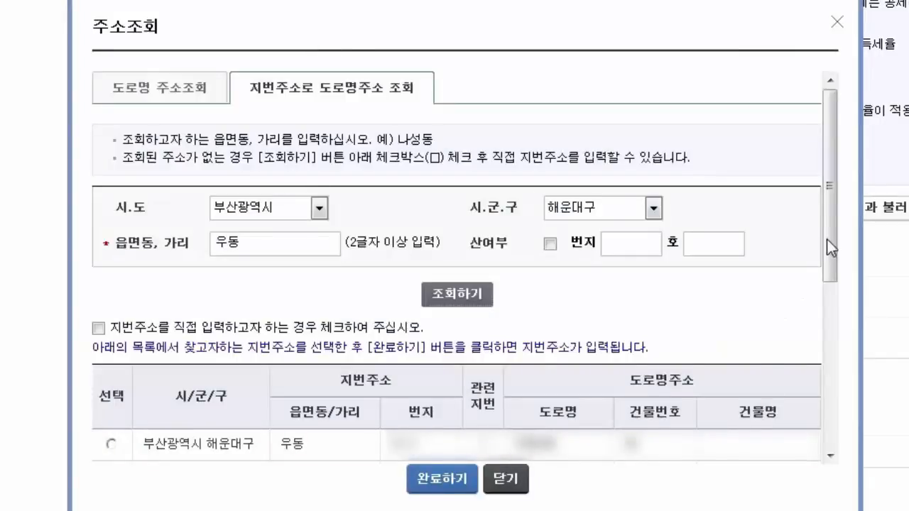
- Select the third address on the last page of the search results and apply it as the 기본주소
drag(827, 239, 818, 469)
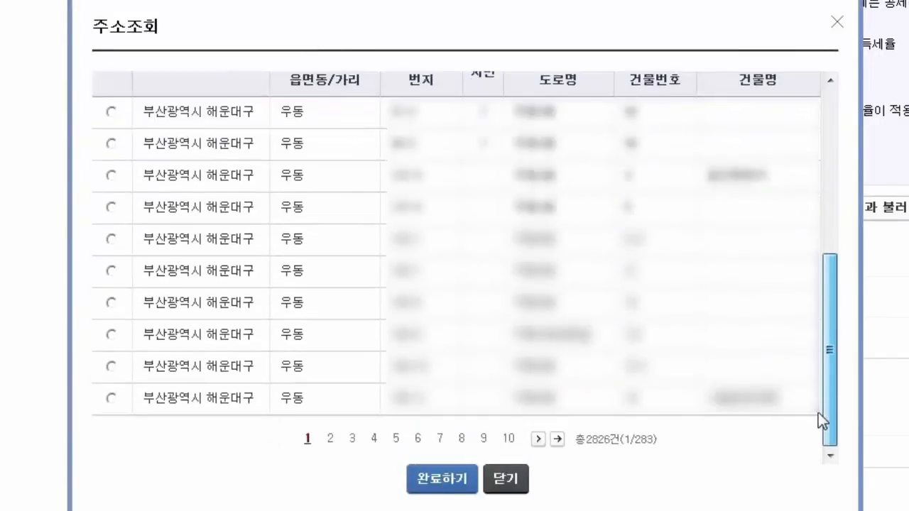
click(557, 440)
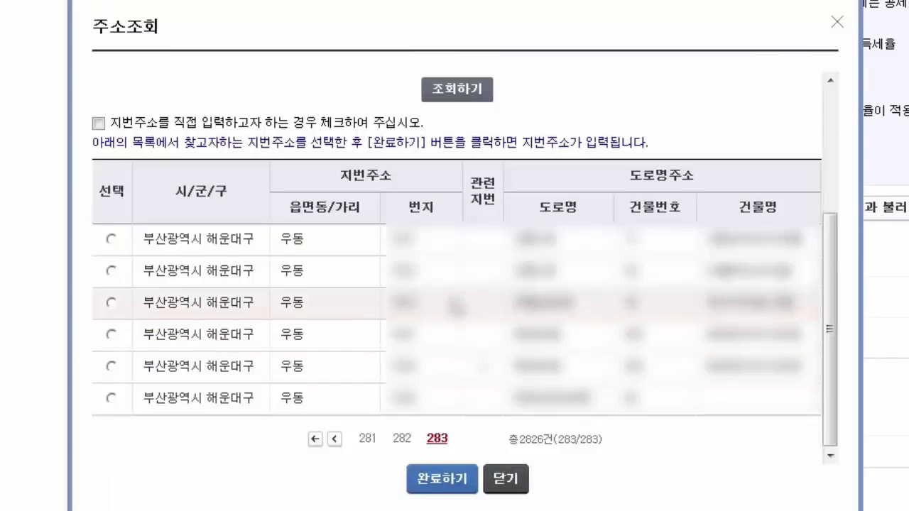
double_click(402, 304)
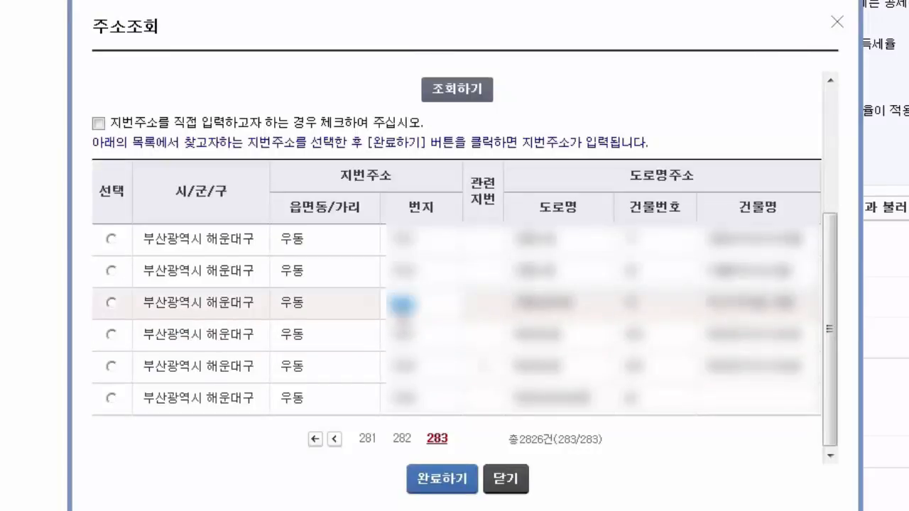
click(111, 303)
click(460, 482)
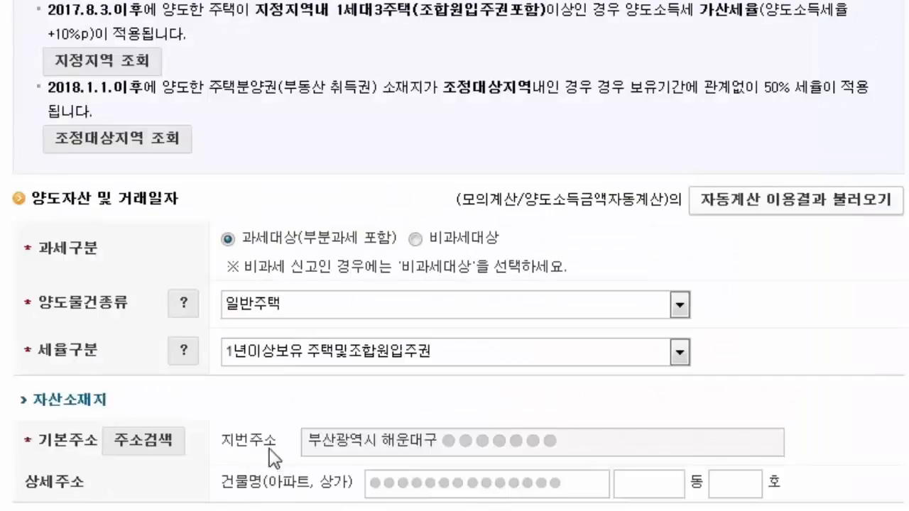
- Fill in the property's building (동) and unit (호) numbers in the 상세주소
scroll(272, 458, down, 3)
click(662, 357)
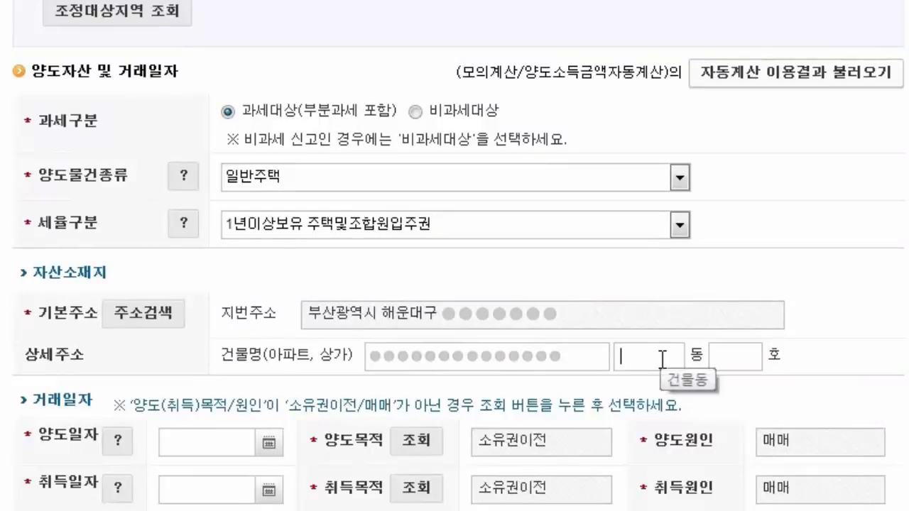
text(●●●●)
key(Tab)
text(●●●)
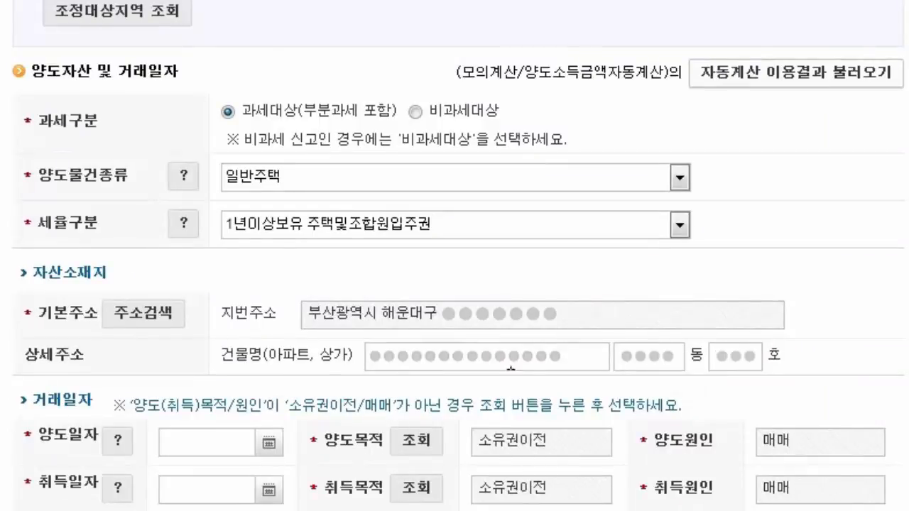
- Set the 양도일자 under 거래일자 to 2018-02-01
scroll(660, 368, down, 3)
scroll(660, 368, down, 5)
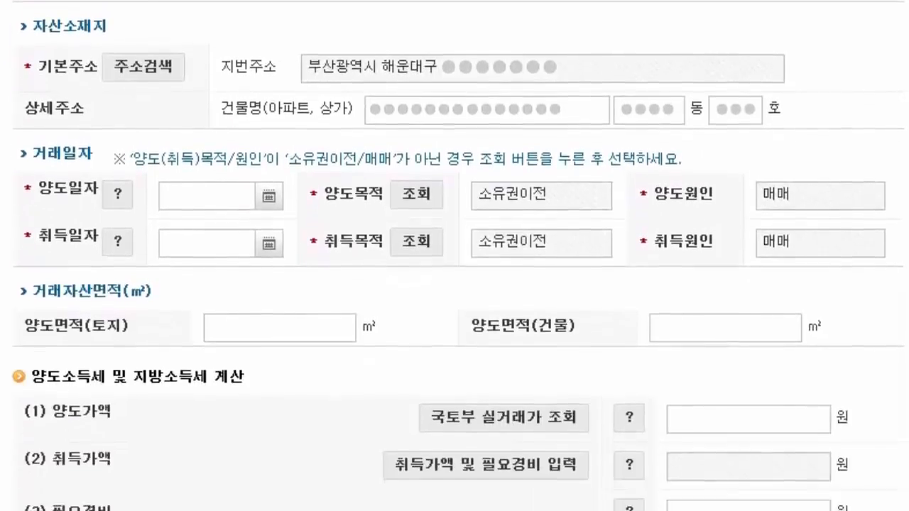
scroll(458, 256, down, 3)
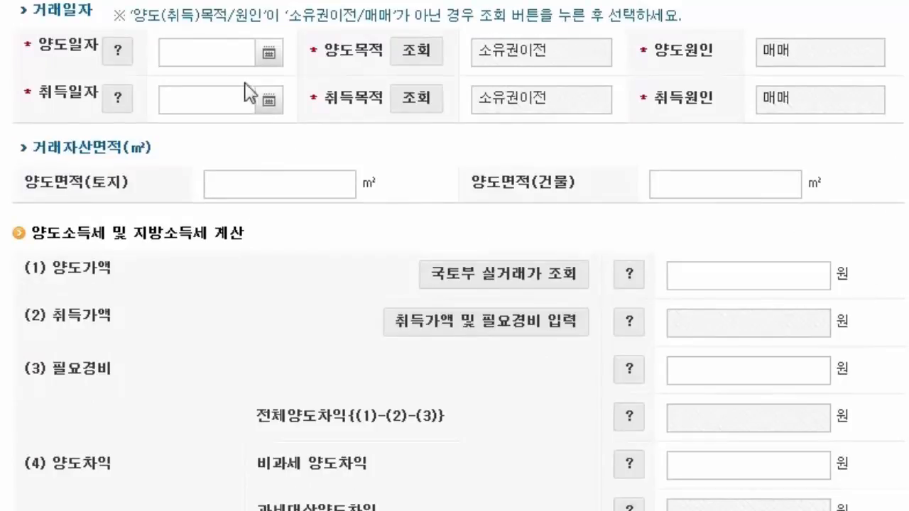
click(268, 53)
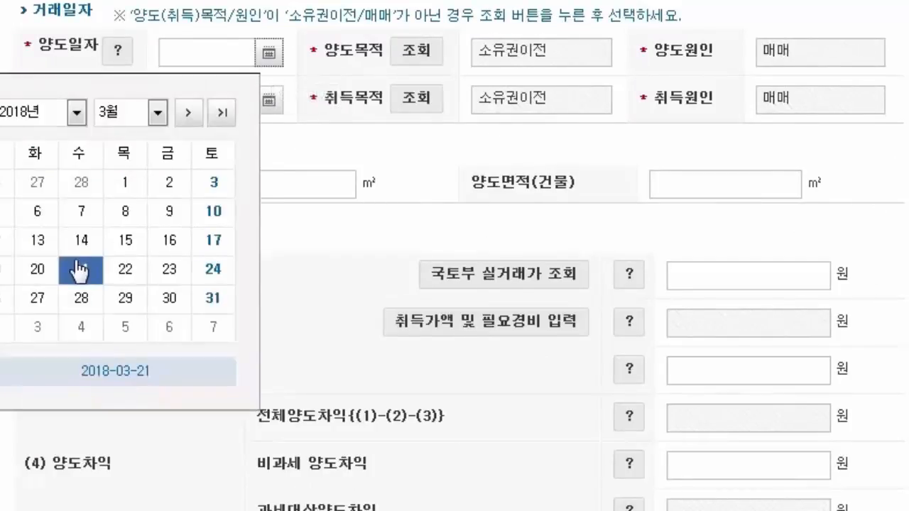
click(152, 113)
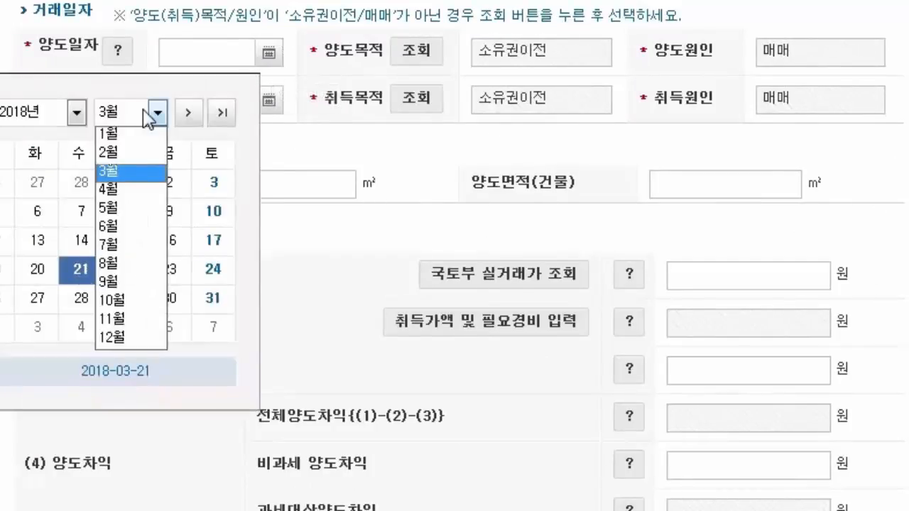
click(128, 147)
click(128, 186)
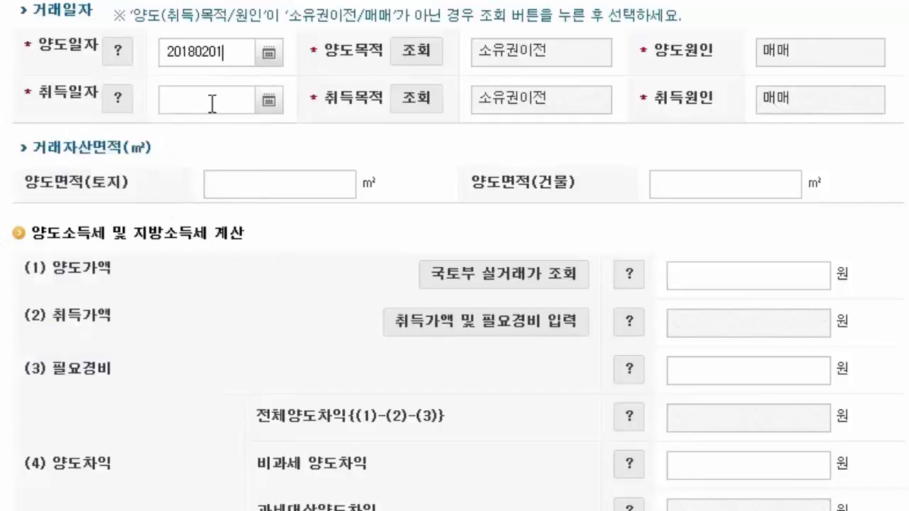
- Set the 취득일자 to 2007-03-01
click(268, 100)
click(76, 160)
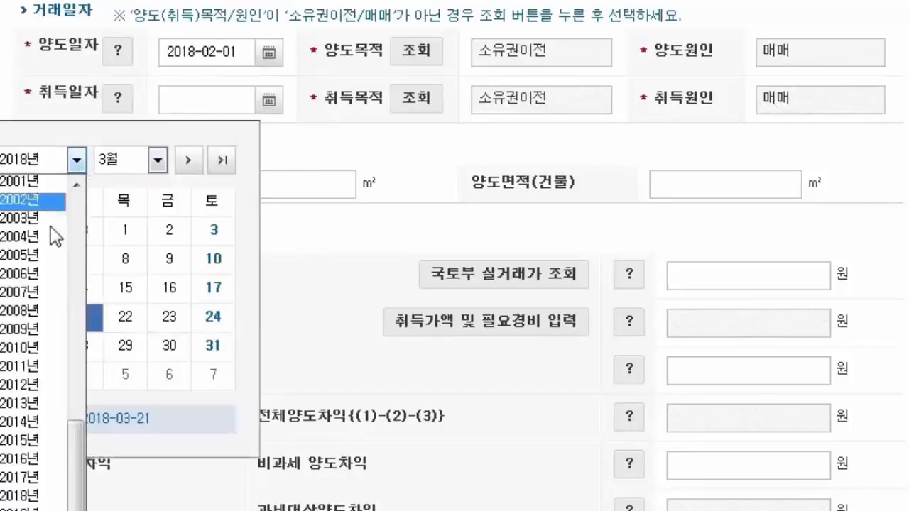
click(37, 301)
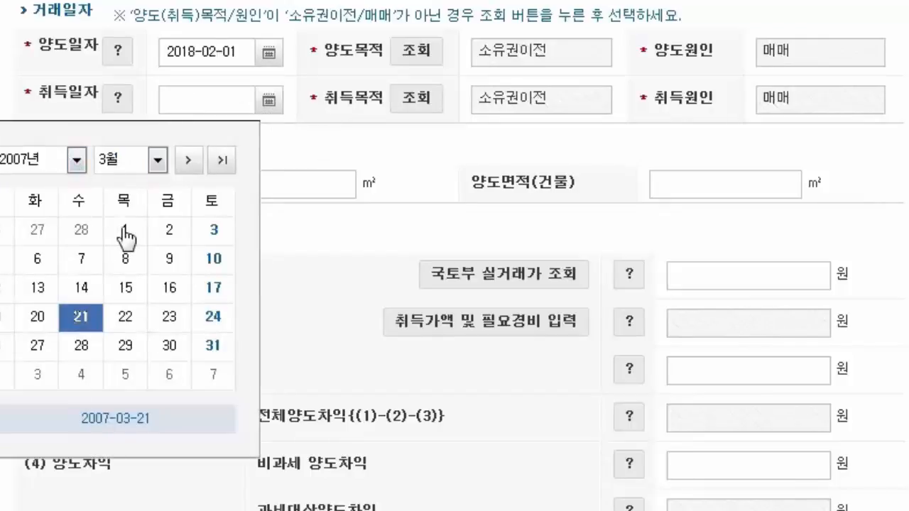
click(124, 235)
- Enter a 양도면적 of 100 m² for 토지 and 200 m² for 건물
click(269, 184)
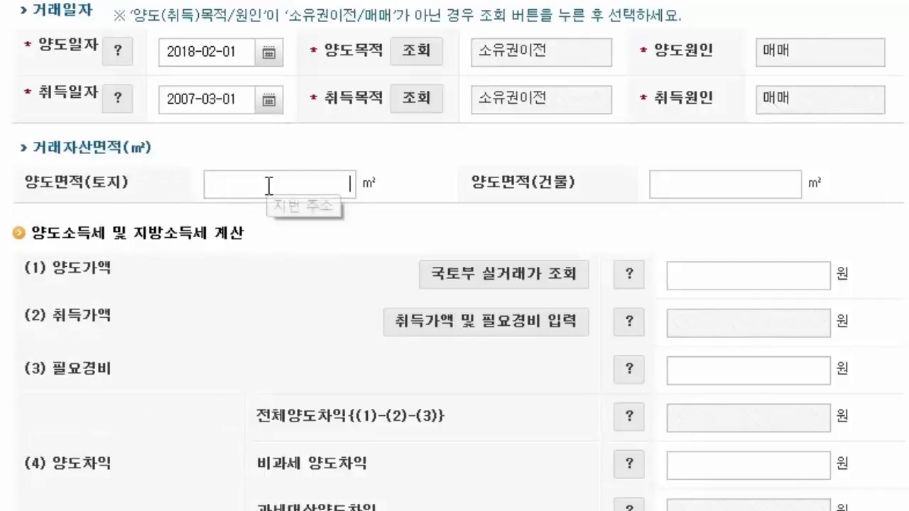
text(100)
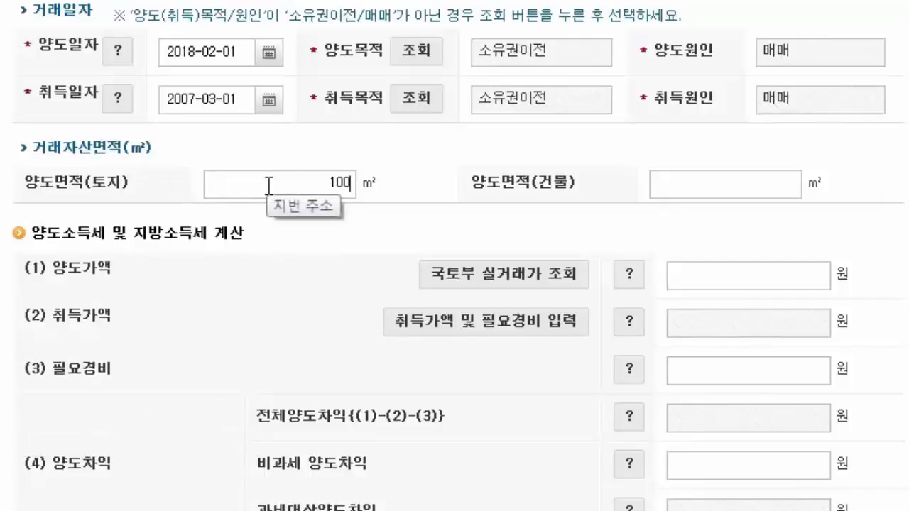
click(745, 186)
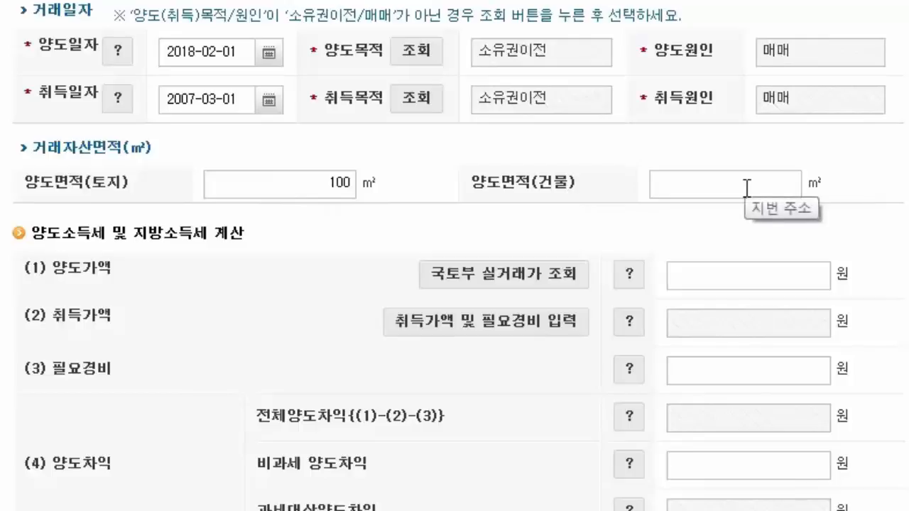
text(200)
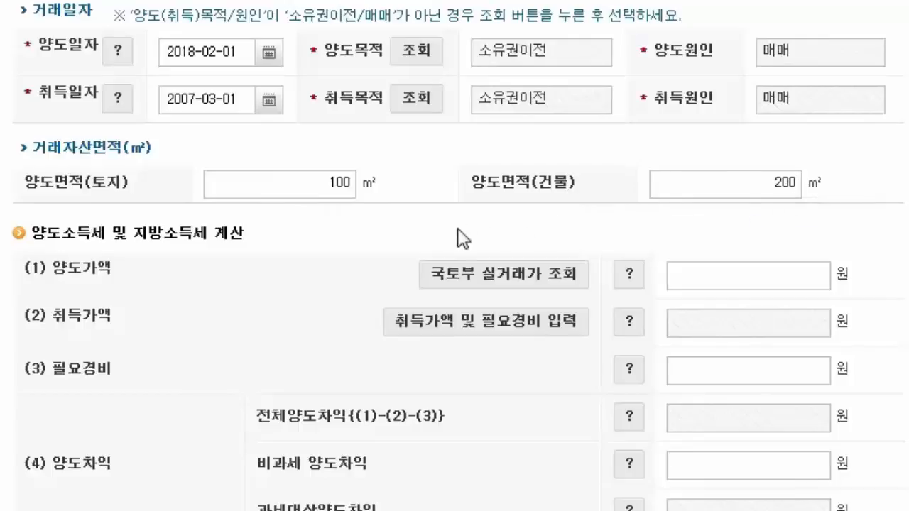
- Enter 100,000,000 won as the 양도가액 in the tax calculation section
scroll(455, 256, down, 3)
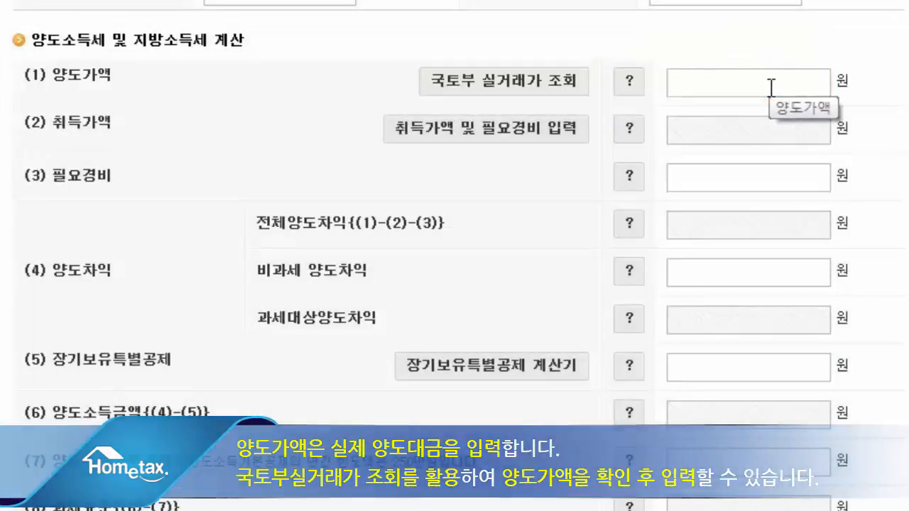
click(772, 86)
text(100000000)
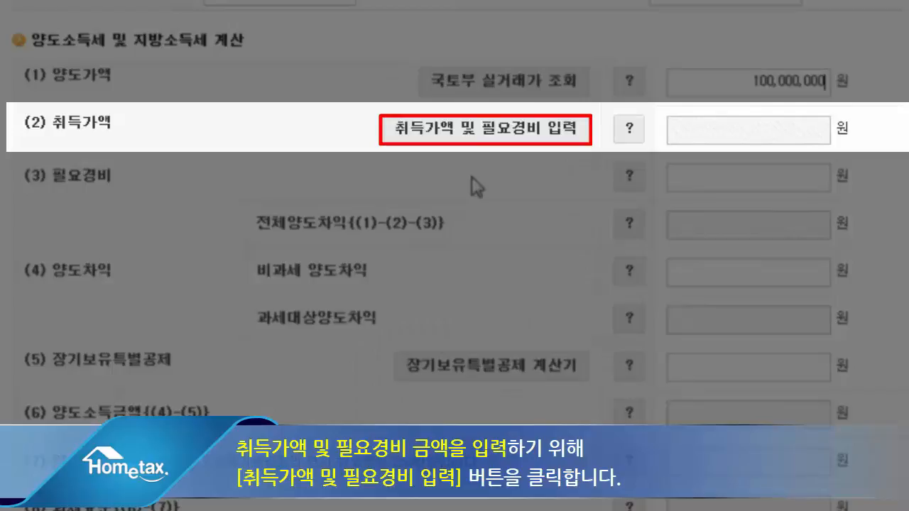
- Register a 매입가액 entry of 50,000,000 won in the 취득가액 및 필요경비 상세명세서
click(478, 133)
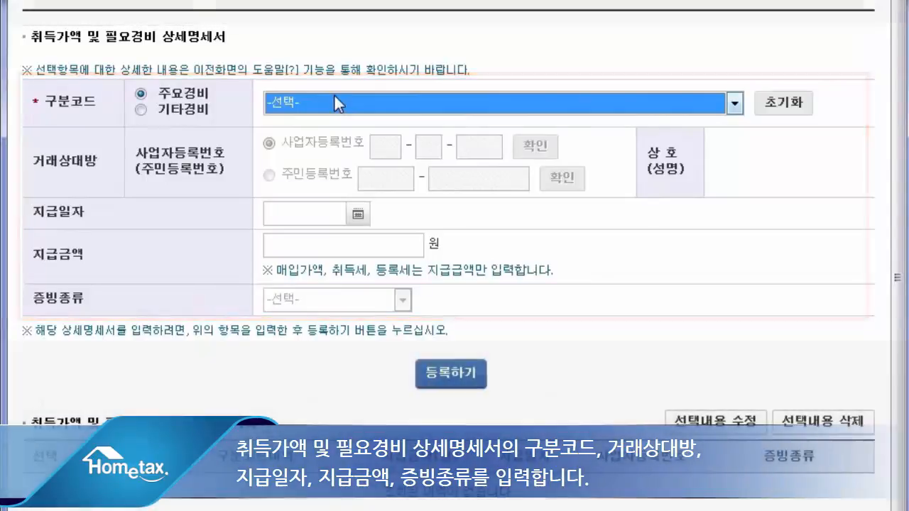
click(335, 99)
click(308, 136)
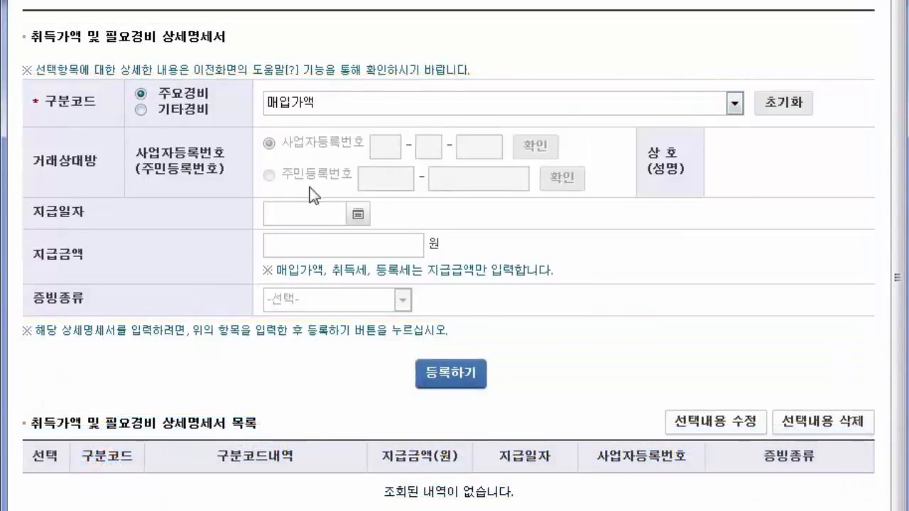
click(372, 247)
text(50,000,00)
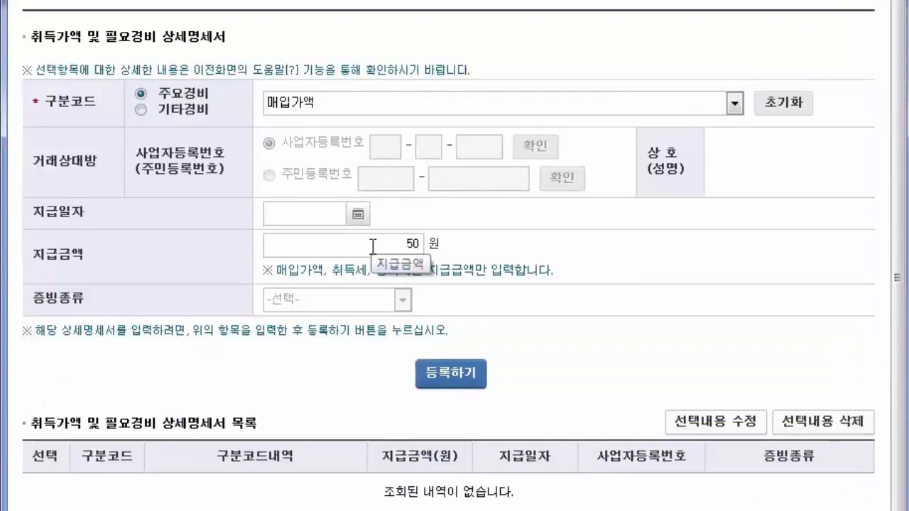
text(0)
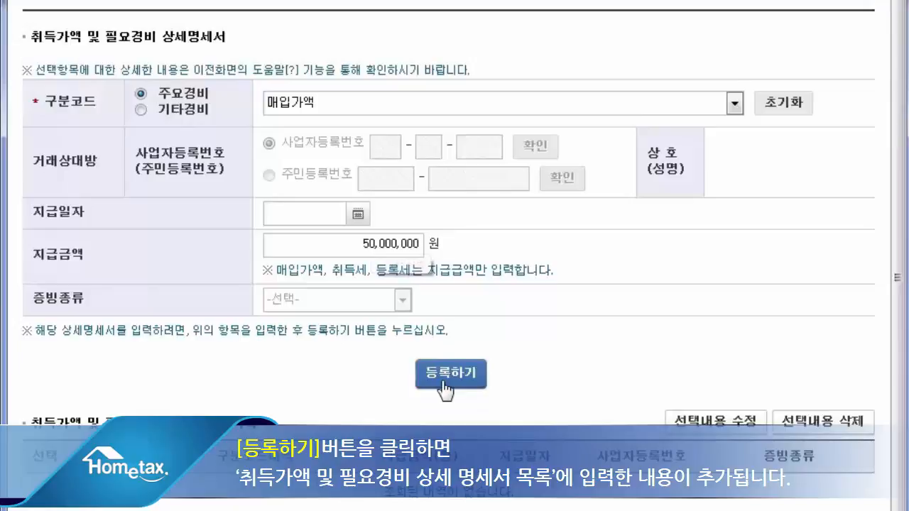
click(444, 387)
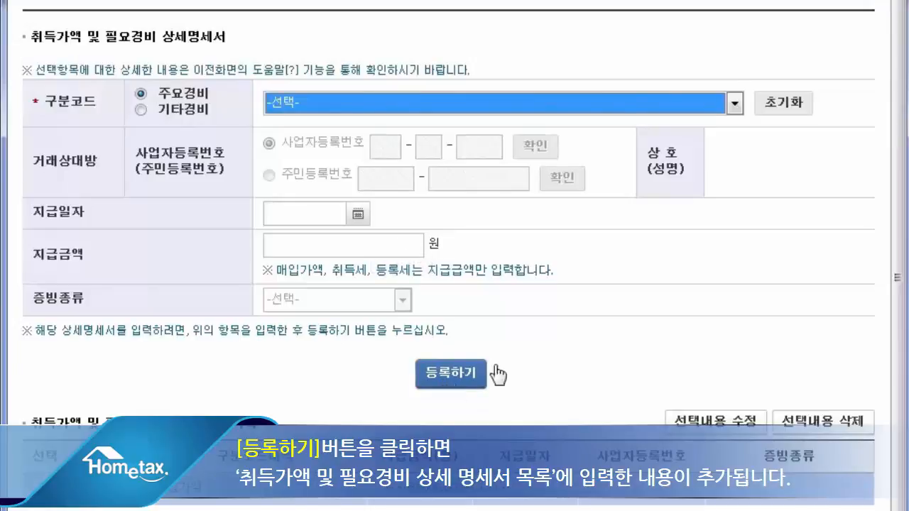
- Save the 취득가액 및 필요경비 상세명세서 and return to the tax calculation
scroll(549, 369, down, 1)
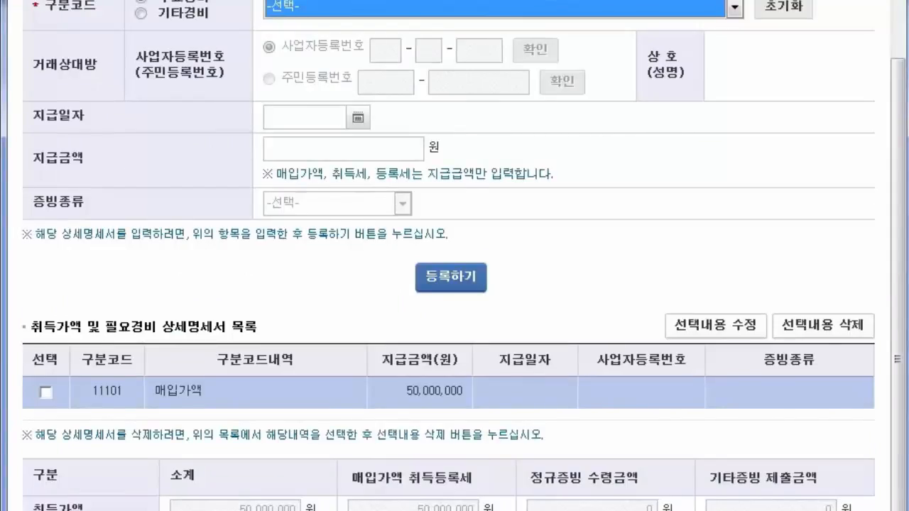
scroll(431, 497, down, 3)
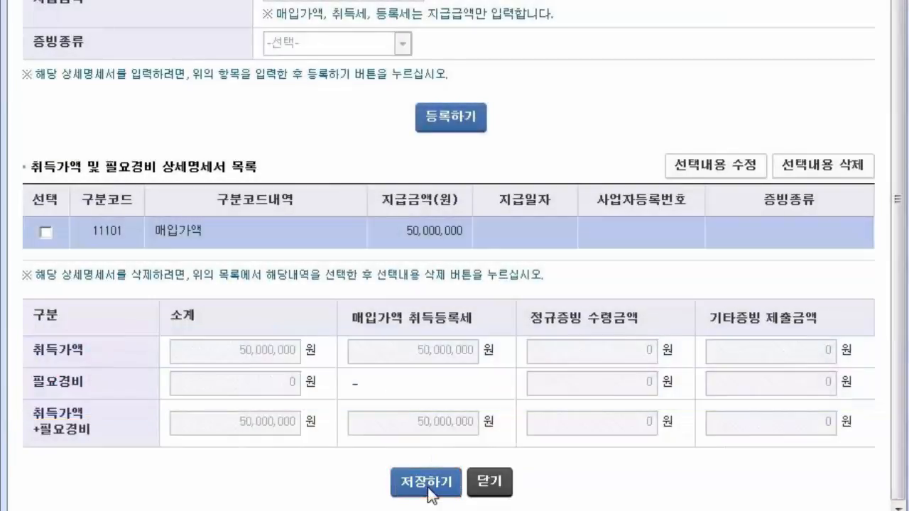
click(428, 490)
click(389, 331)
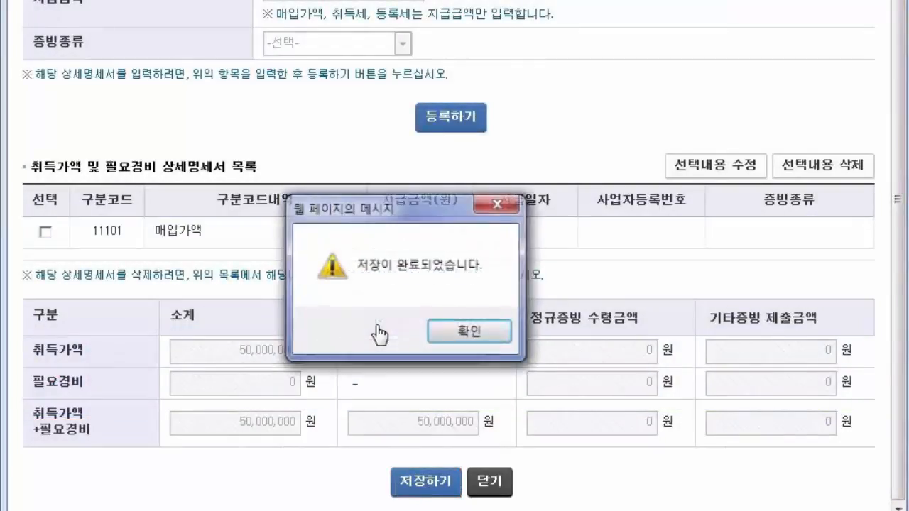
click(443, 328)
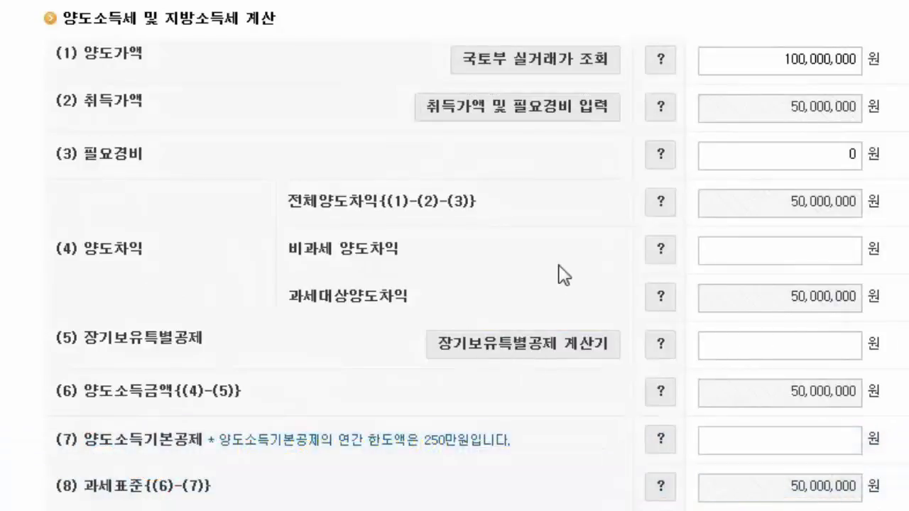
- Calculate the 장기보유특별공제 with 해당없음 and 아니오 for 1세대 1주택, and apply it to the return
scroll(560, 275, down, 2)
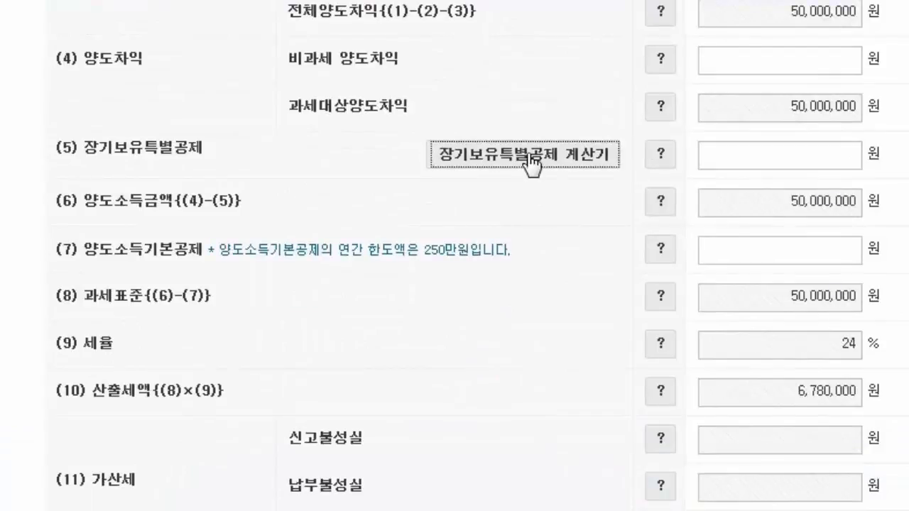
click(527, 155)
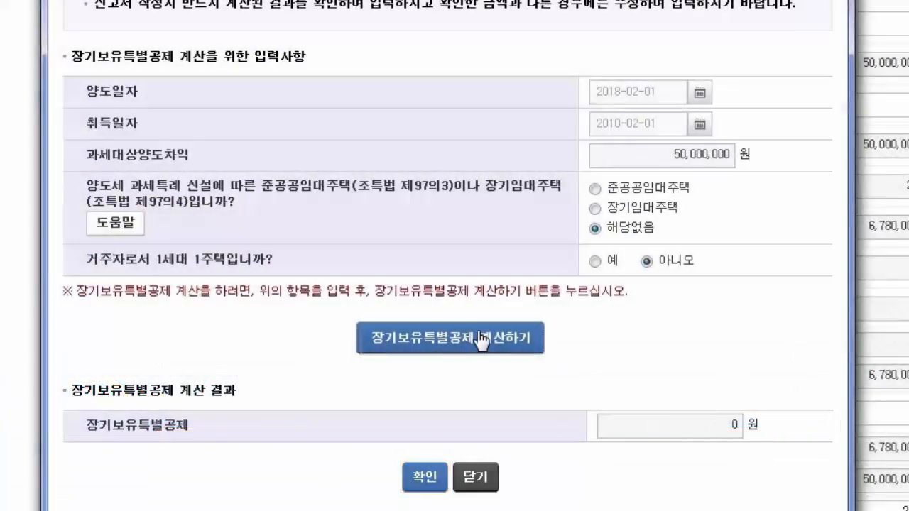
click(498, 337)
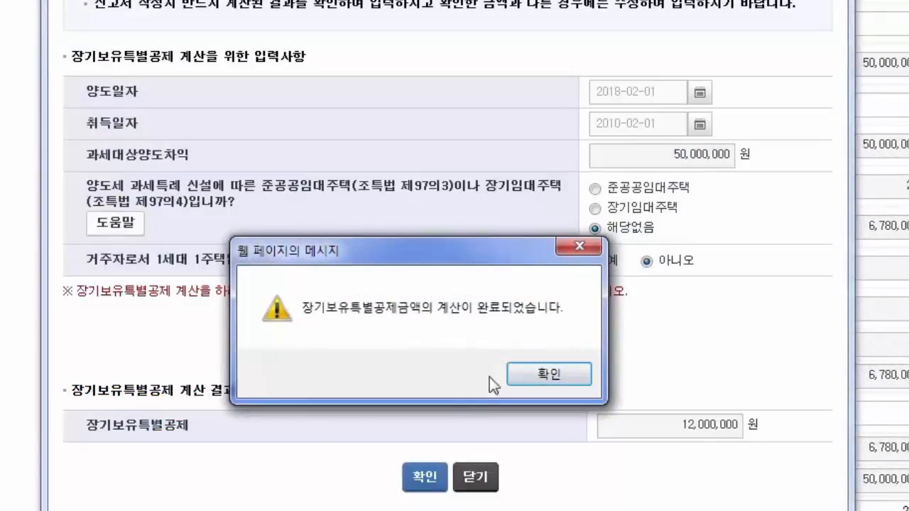
click(520, 383)
click(425, 476)
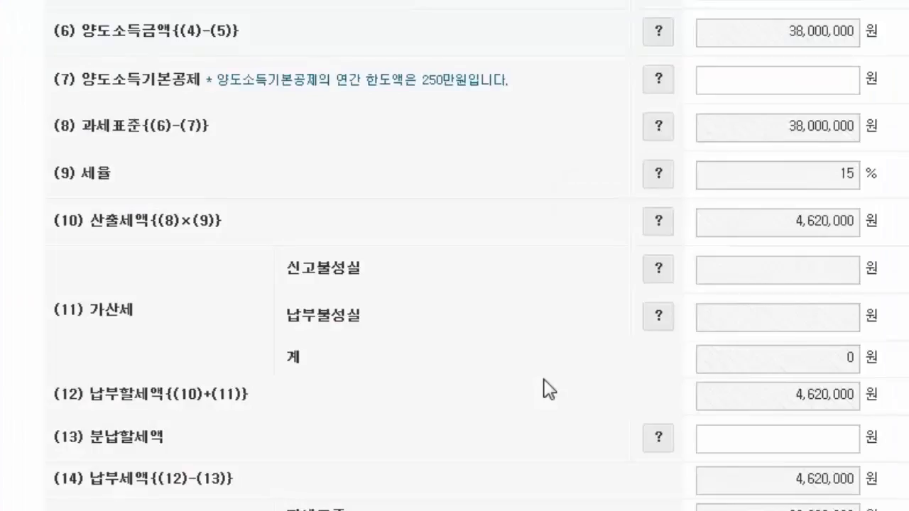
- Submit the return with 분납할세액 set to 0, proceeding without a 양도소득기본공제
scroll(547, 390, down, 2)
scroll(544, 381, down, 3)
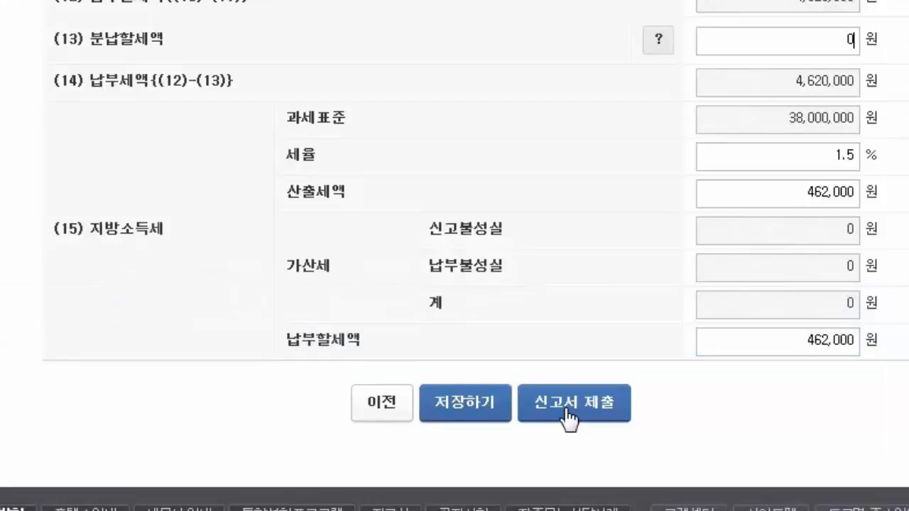
click(568, 417)
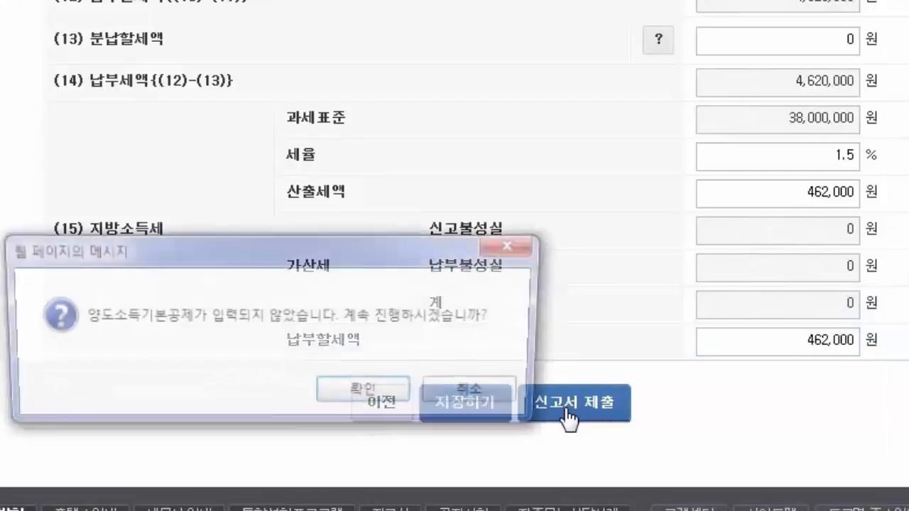
click(369, 392)
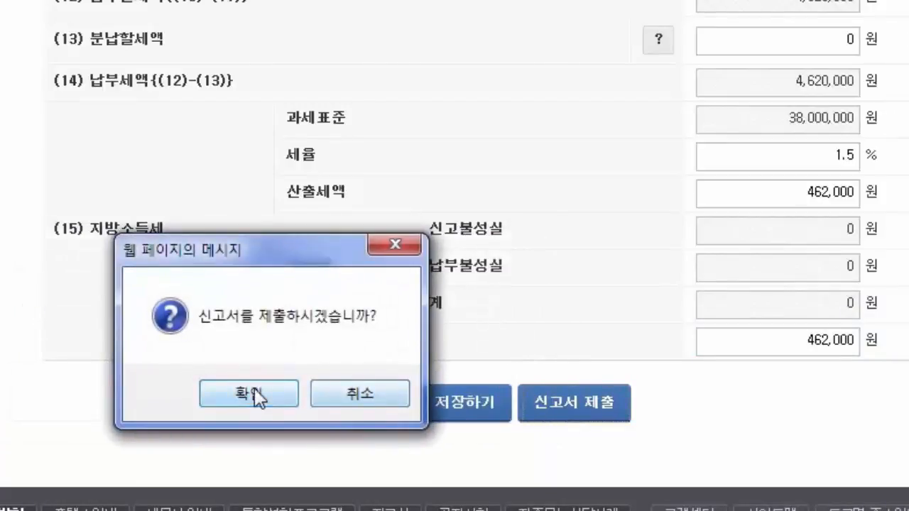
click(254, 390)
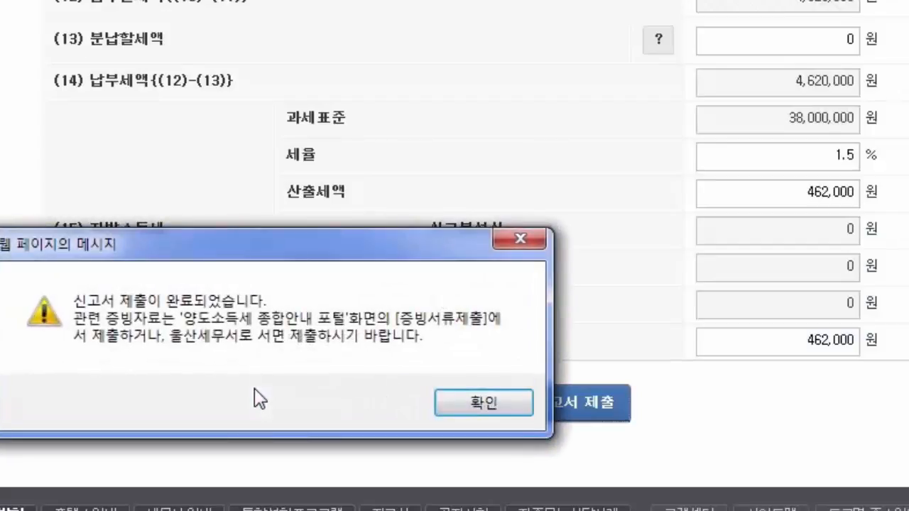
click(457, 405)
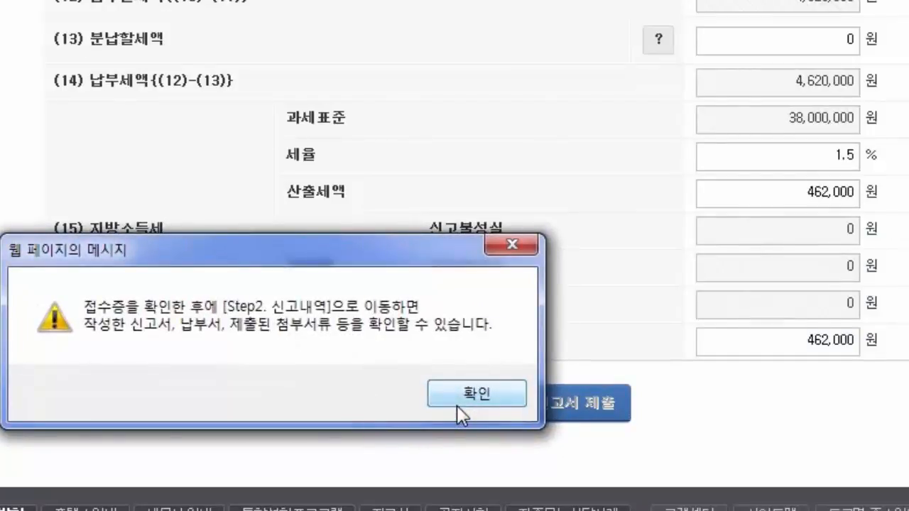
click(457, 406)
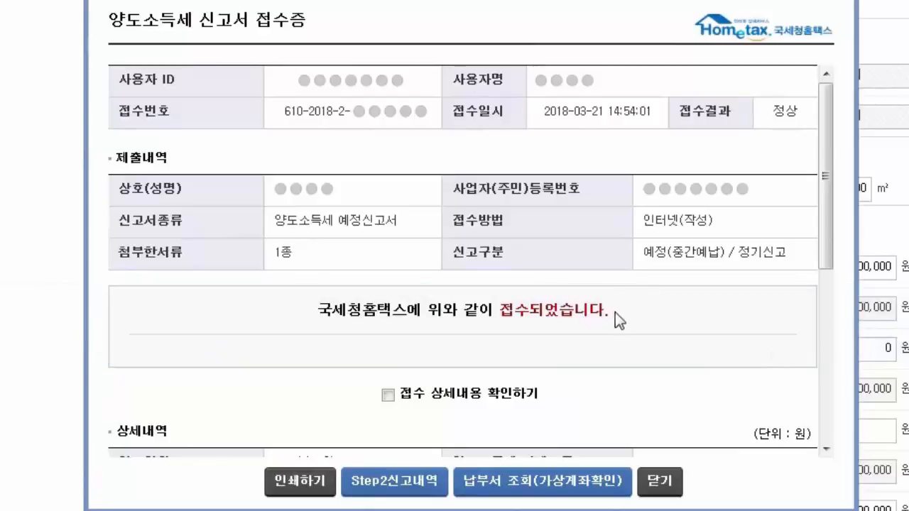
- Acknowledge the details on the 양도소득세 신고서 접수증 and open the 납부서 for printing from the 납부서 목록
click(388, 395)
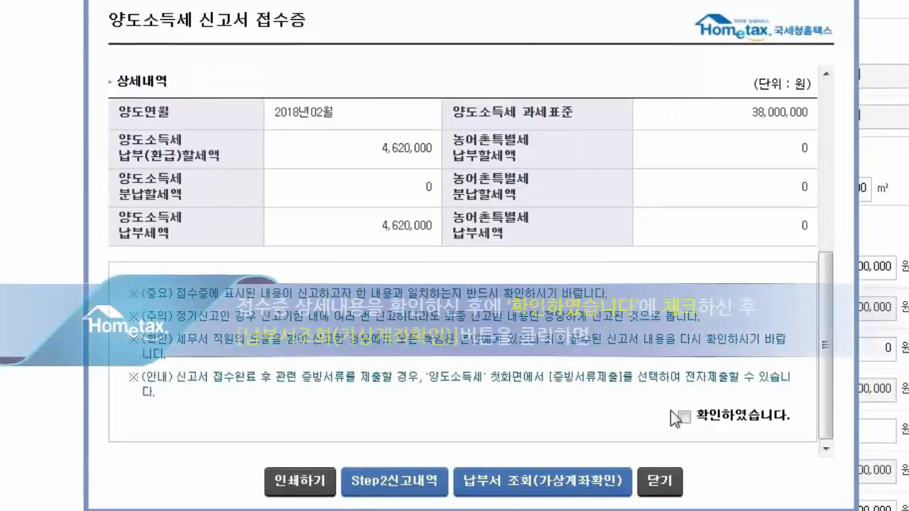
click(684, 418)
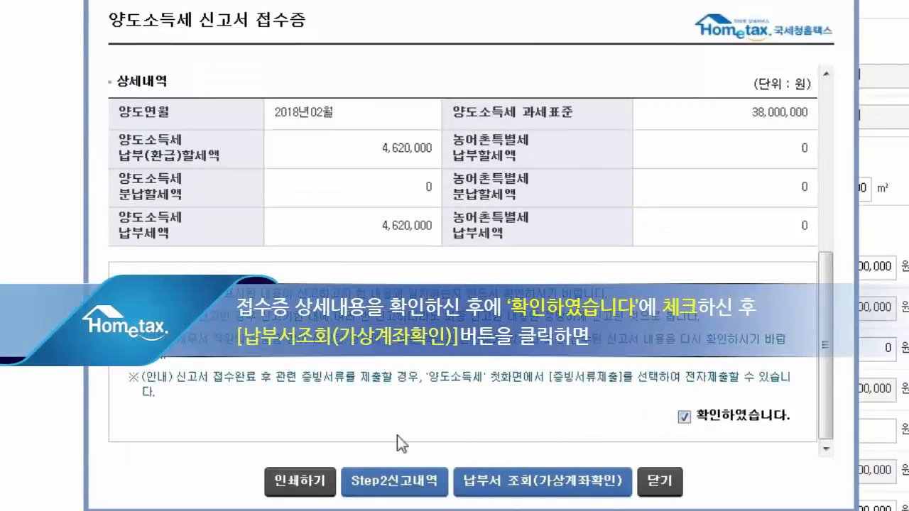
click(527, 491)
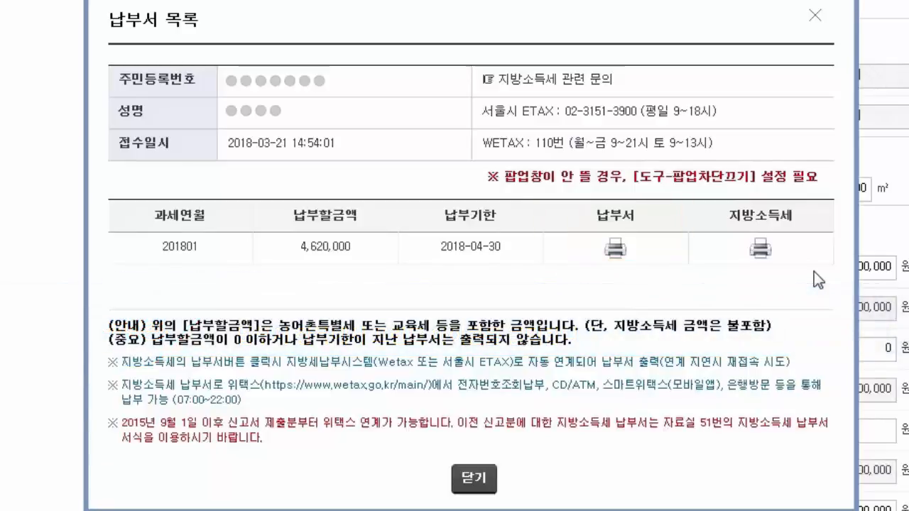
click(615, 248)
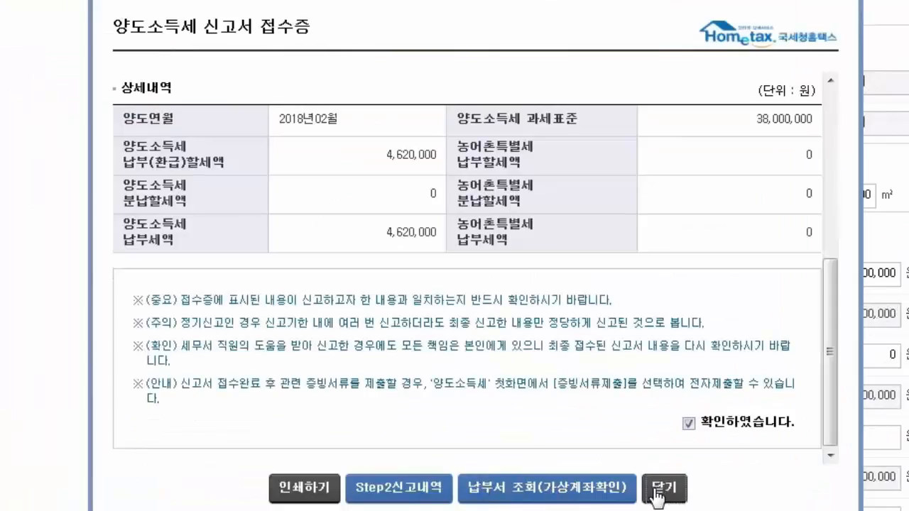
- Close the 접수증 and go to the 증빙서류 제출 option at the end of the return form
click(657, 491)
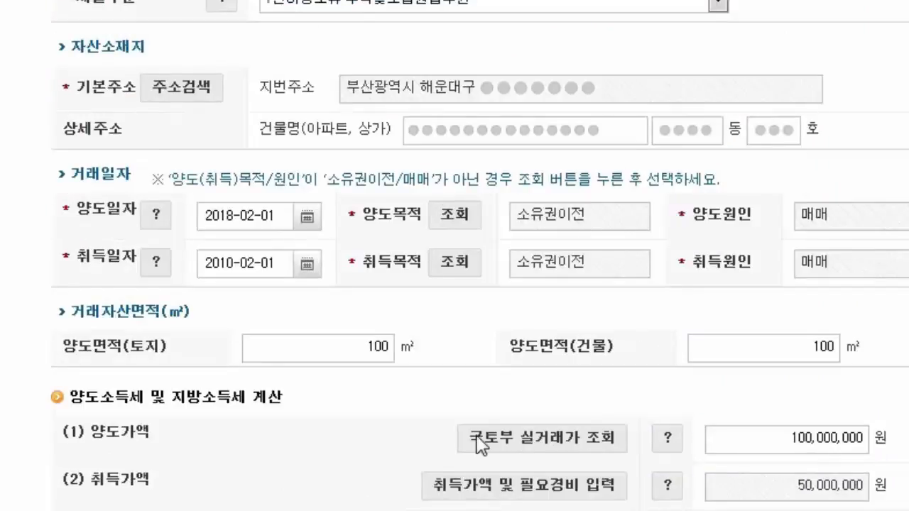
scroll(478, 446, down, 15)
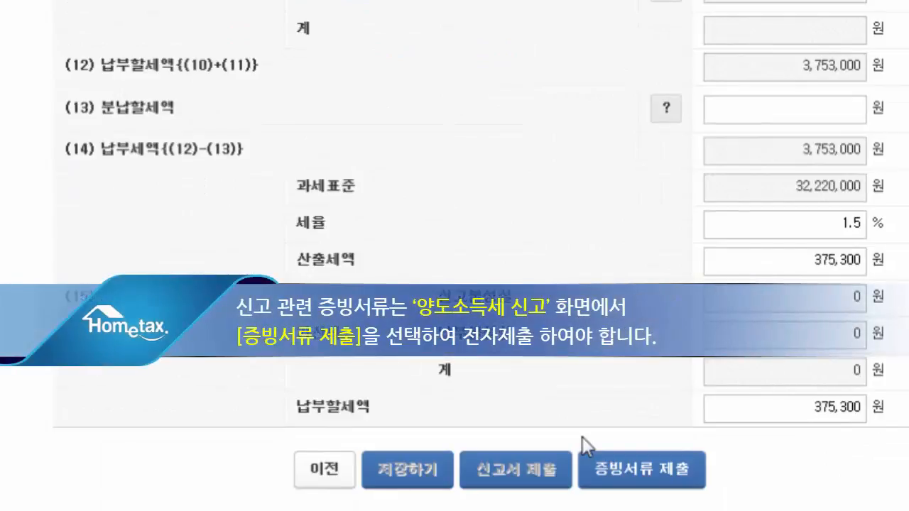